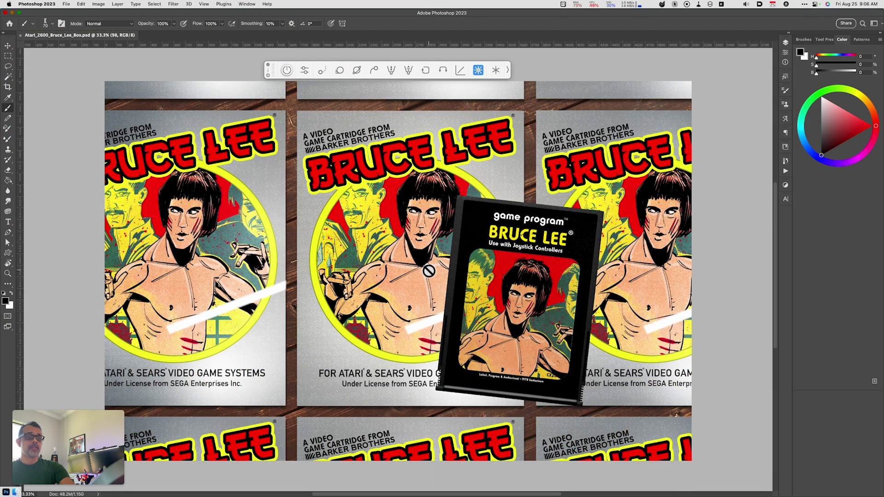
Open General preferences to confirm Export Clipboard is off, then select the whole Untitled-2 canvas.
click(46, 4)
mouse_move(69, 55)
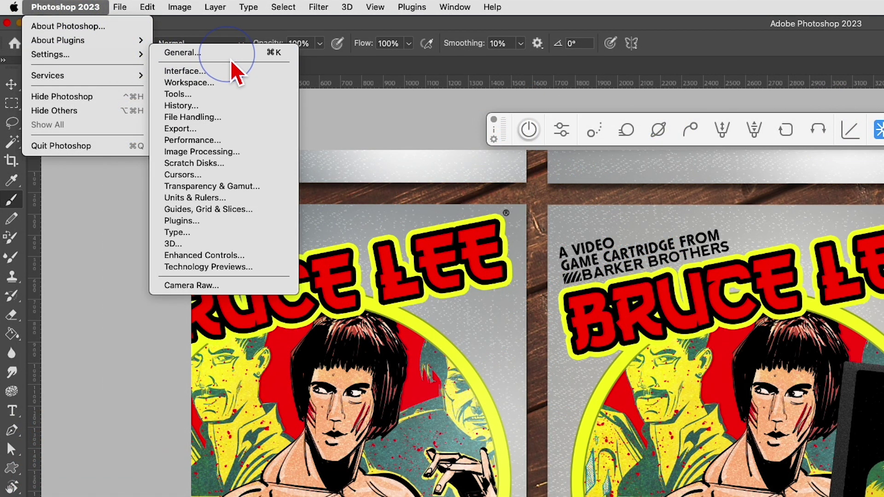
click(230, 54)
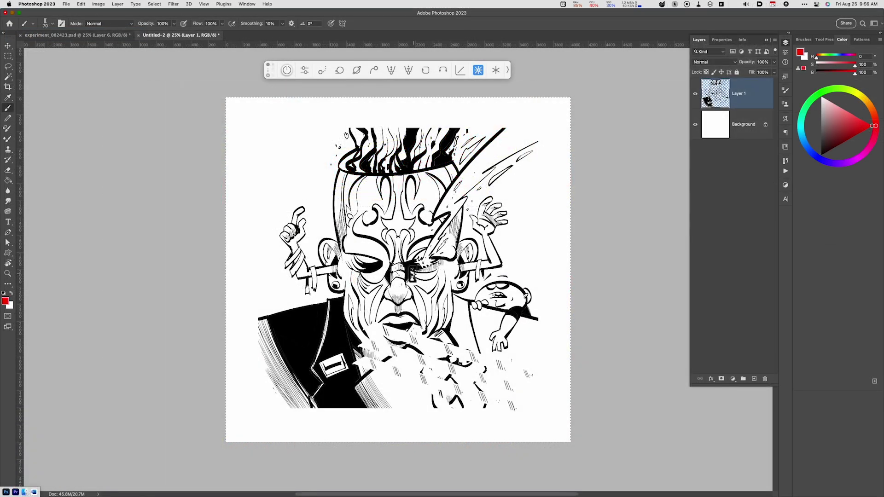
key(super+a)
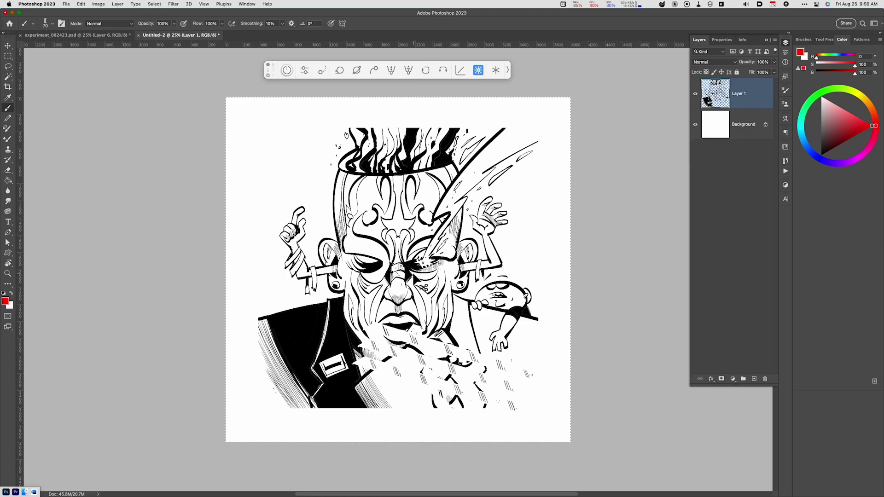
Copy the selected ink illustration and paste it into Word's Document2.
key(super+c)
key(super+Tab)
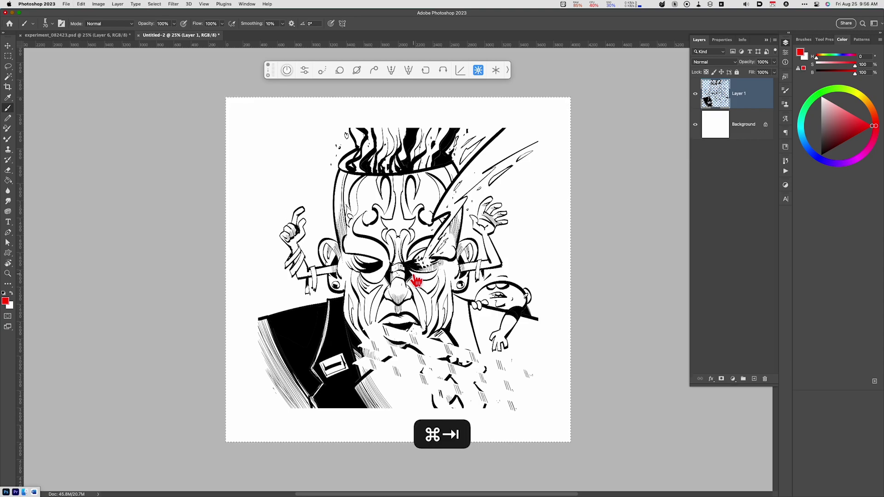
key(a)
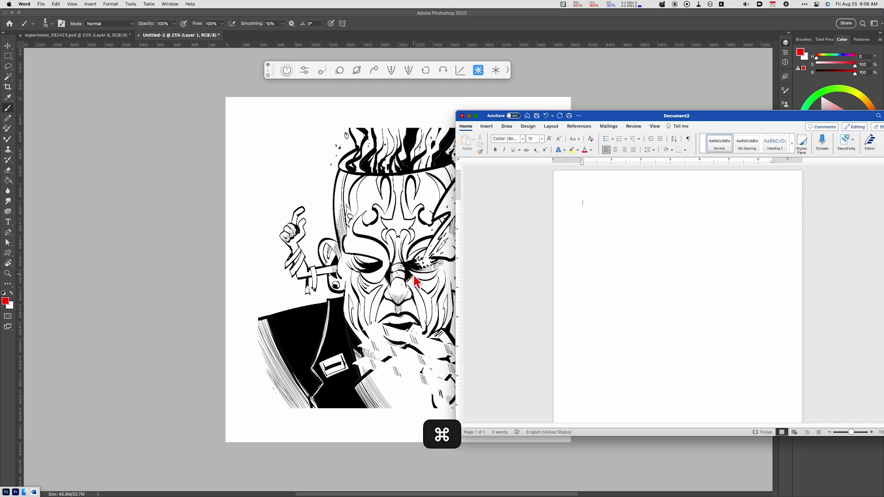
key(super+v)
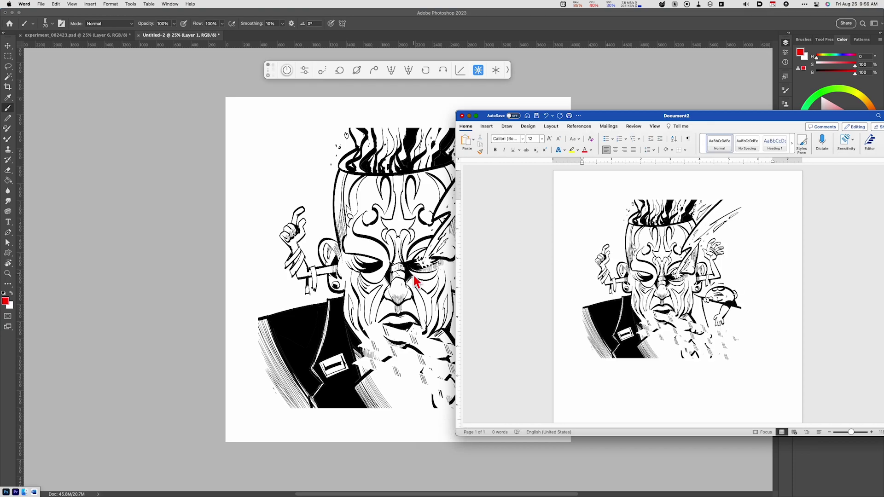
key(ctrl+alt+shift+super)
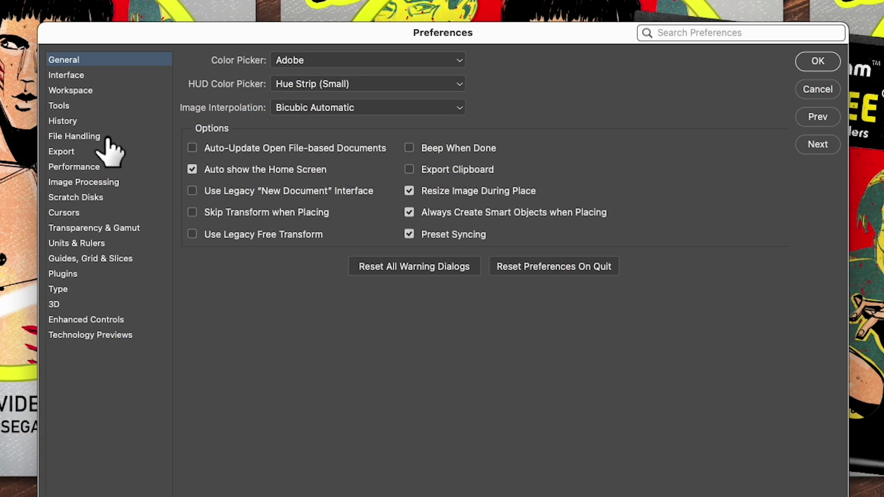
Show the File Handling preferences, where Image Previews is set to Never Save.
click(105, 141)
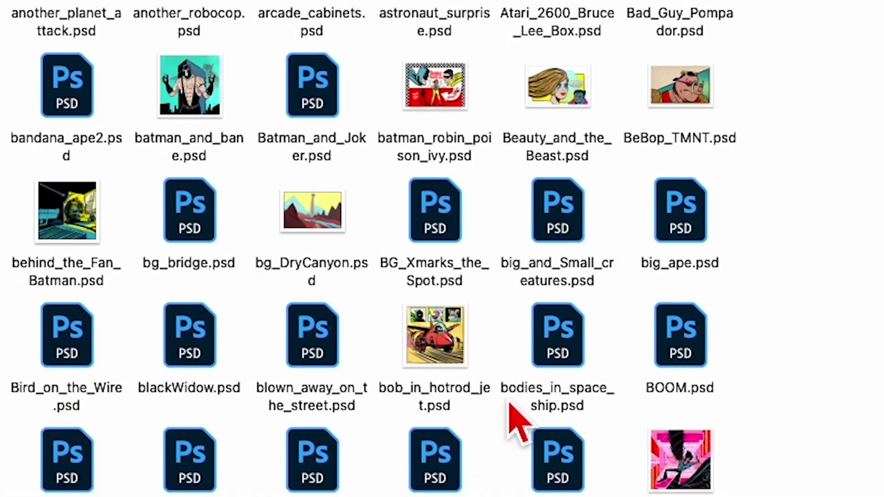
scroll(509, 404, down, 3)
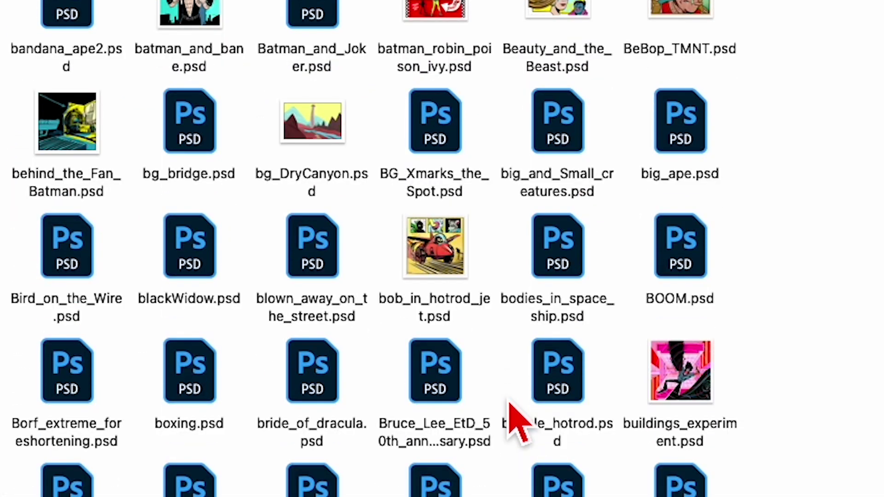
scroll(508, 403, down, 8)
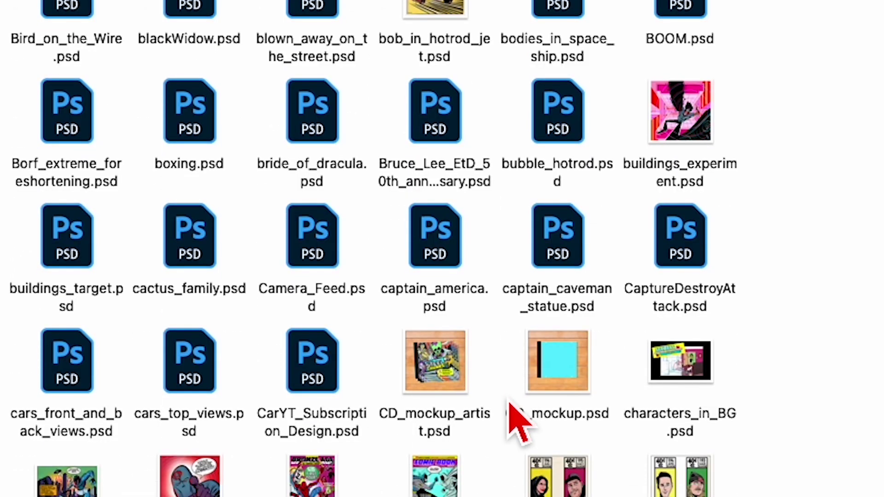
scroll(509, 405, down, 5)
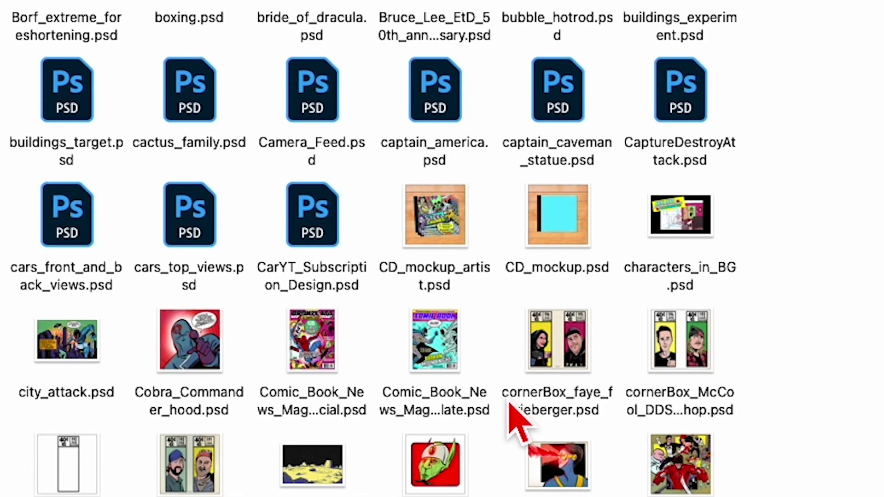
scroll(509, 405, down, 8)
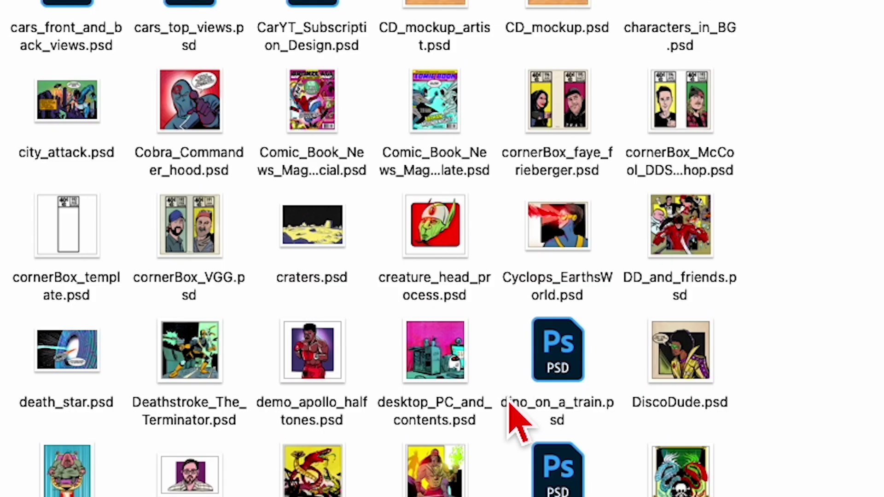
scroll(510, 402, down, 4)
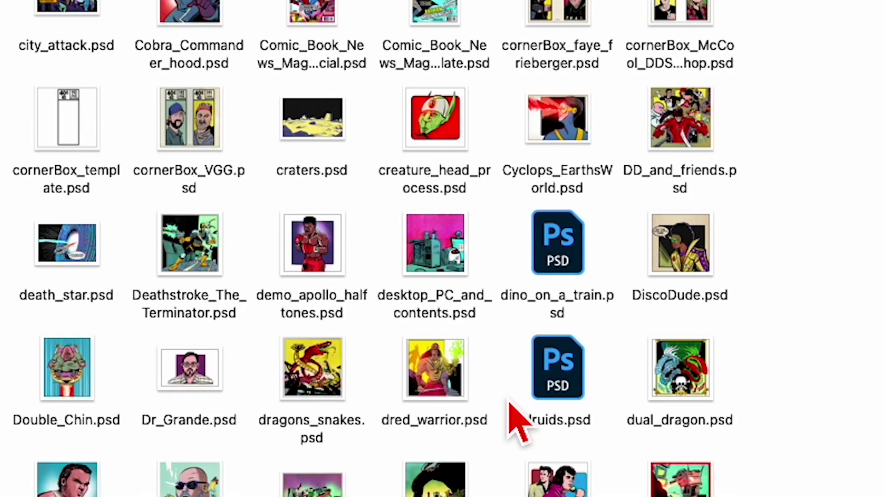
scroll(510, 405, down, 3)
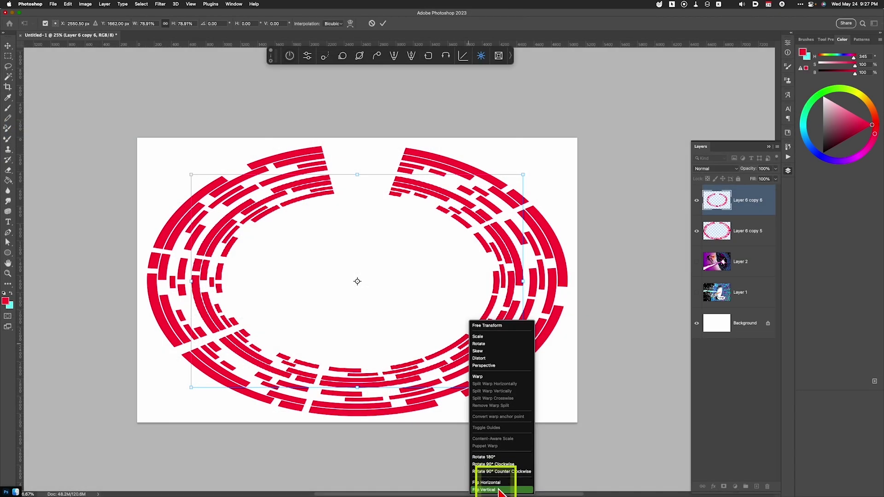
Flip the red dashed ring vertically, duplicate it, and shrink the copy slightly inward.
click(499, 491)
click(499, 492)
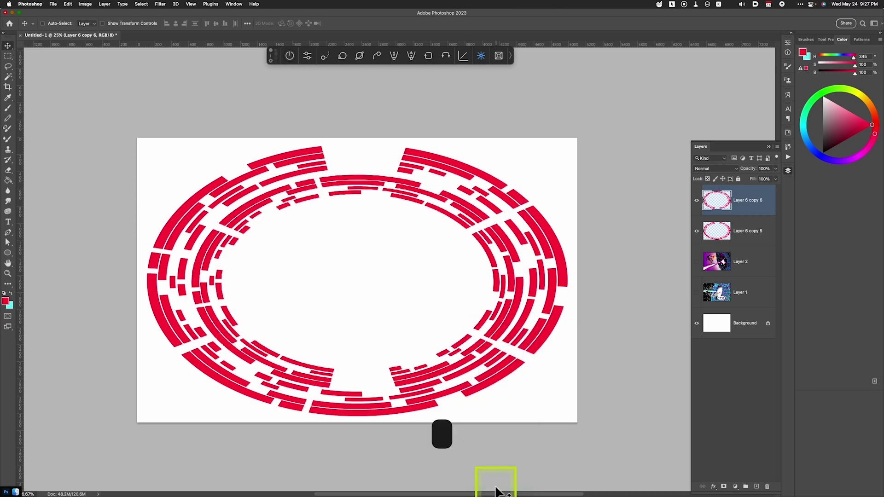
key(super+j)
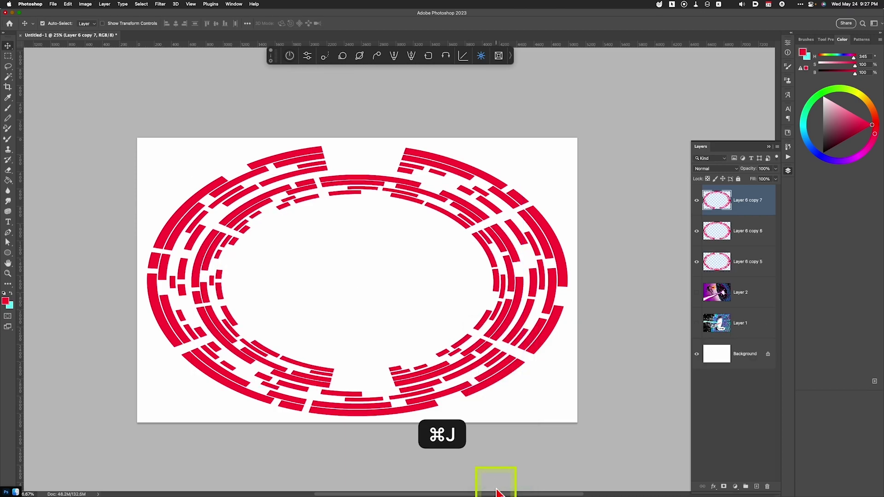
key(super+t)
drag(523, 388, 493, 361)
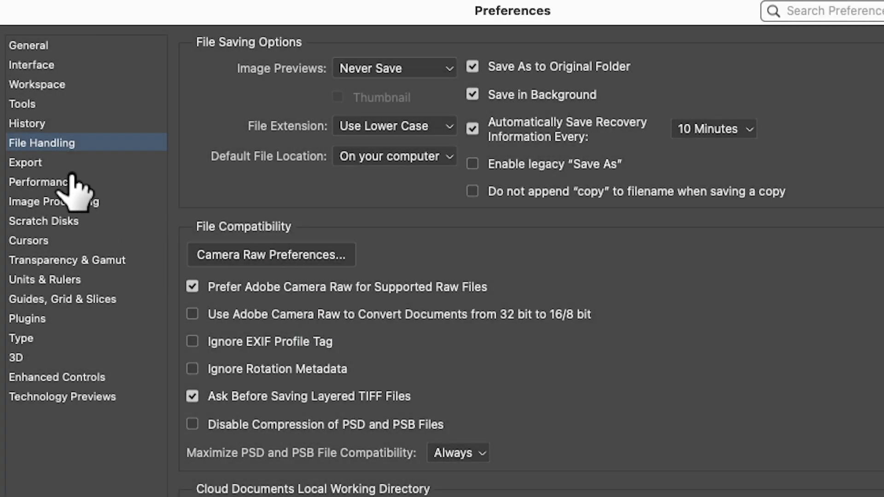
Select Performance in the Preferences sidebar, leaving File Handling.
click(14, 182)
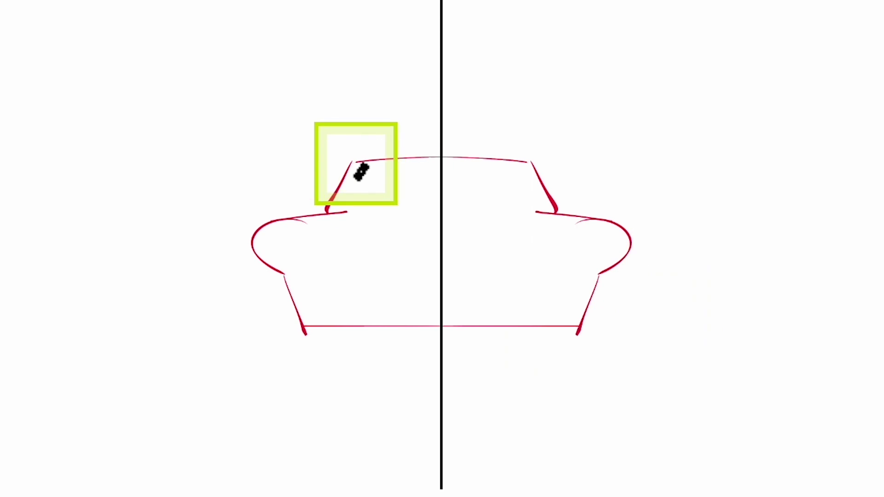
Draw a mirrored stroke, then undo the jaw fill, lower-lip fill and eyebrow/teeth strokes.
drag(607, 265, 582, 246)
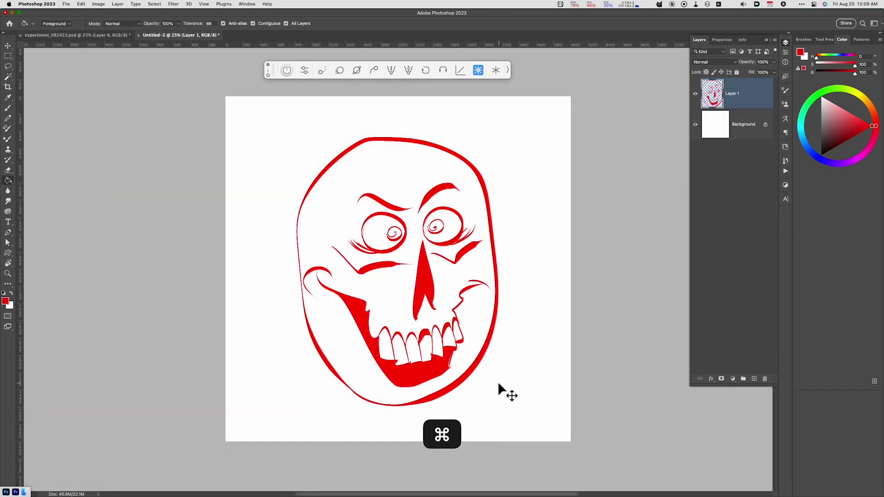
key(super+z)
key(super+z)
key(super+z)
key(super+z)
key(super+z)
key(super+z)
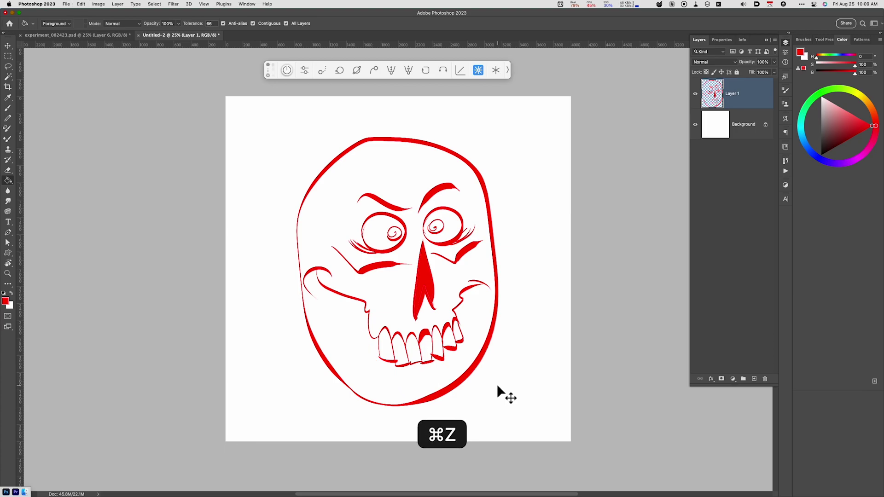
key(super+z)
key(super+z)
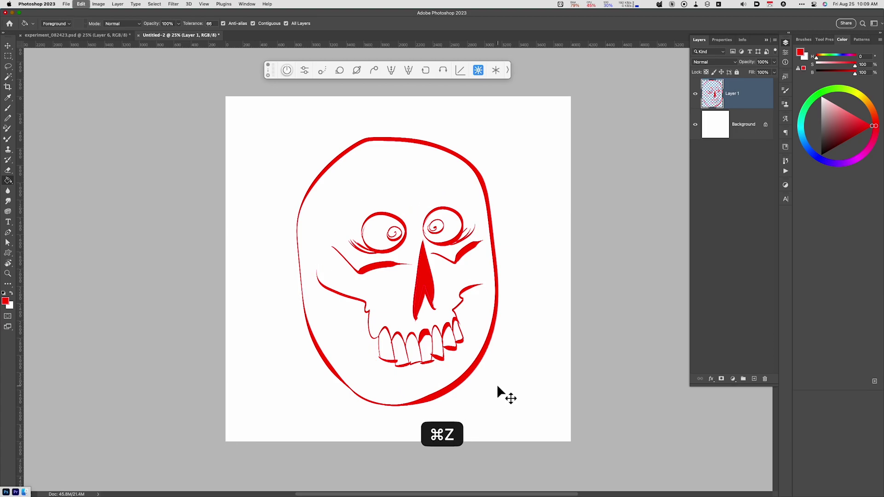
key(super+z)
key(super+z)
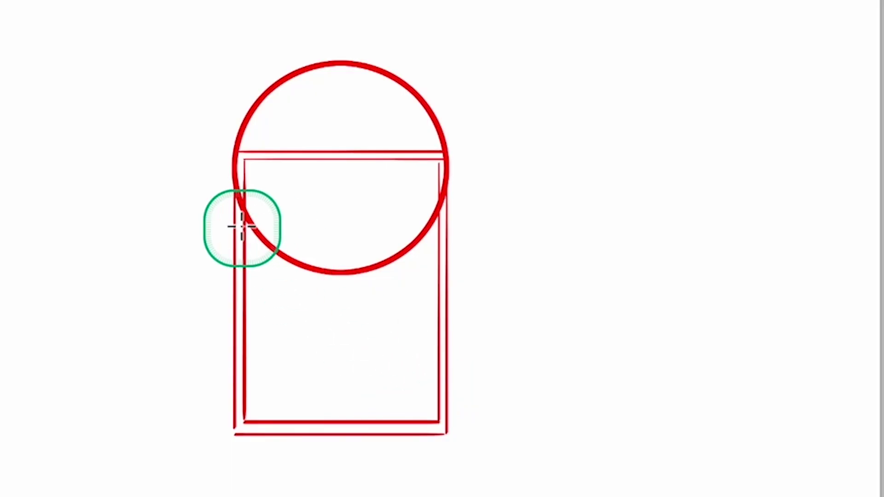
Build an arched window from elliptical and rectangular marquee selections and copy it rightward.
drag(210, 159, 420, 247)
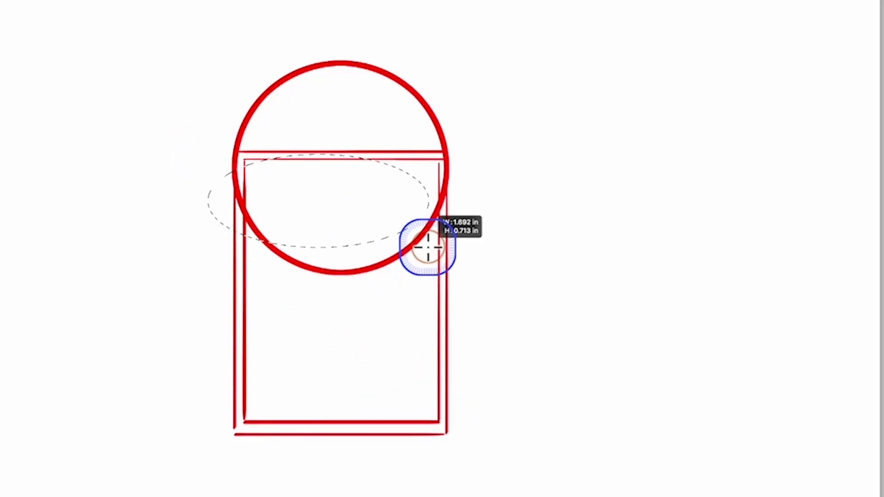
drag(215, 151, 503, 313)
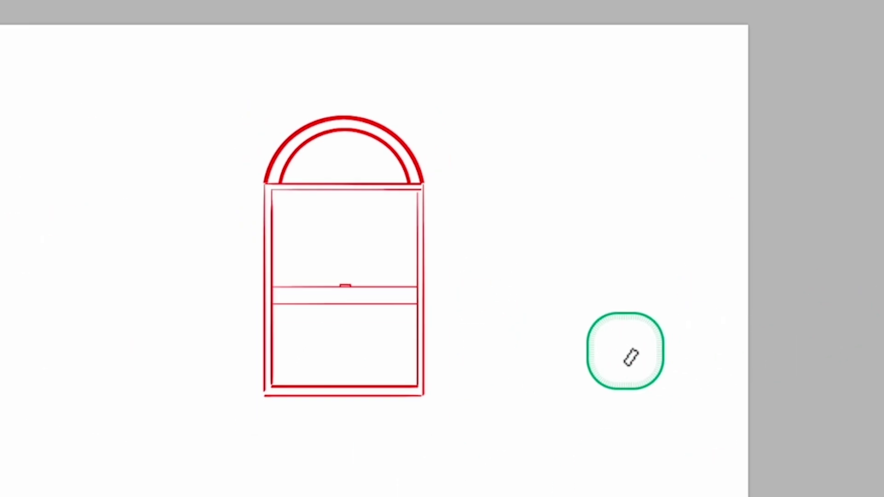
mouse_move(389, 415)
mouse_down()
mouse_move(227, 414)
mouse_move(93, 430)
mouse_move(99, 414)
mouse_move(304, 421)
mouse_move(420, 410)
mouse_move(436, 424)
mouse_move(612, 410)
mouse_up()
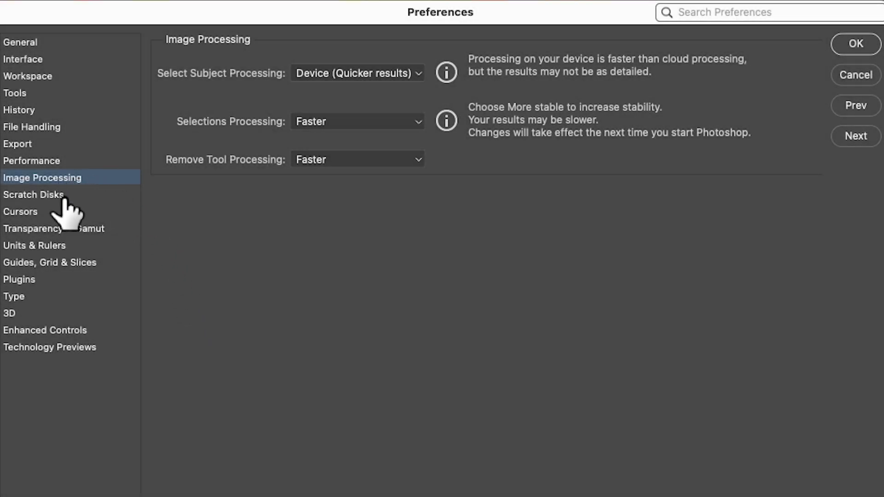
Show Scratch Disks preferences, with Scratch Master (397.45GB free) as the active drive.
click(64, 195)
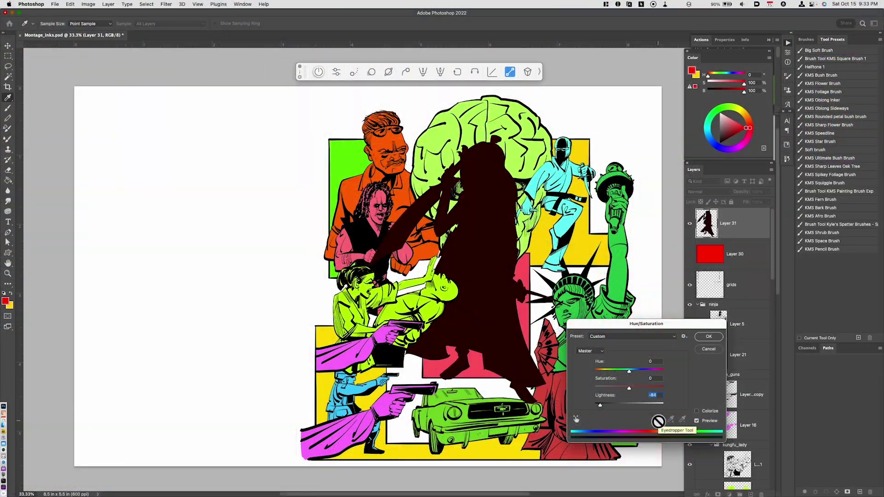
Combine Layer 31 and Layer 30 silhouettes into a new Layer 32 set to Hue blend mode.
click(708, 349)
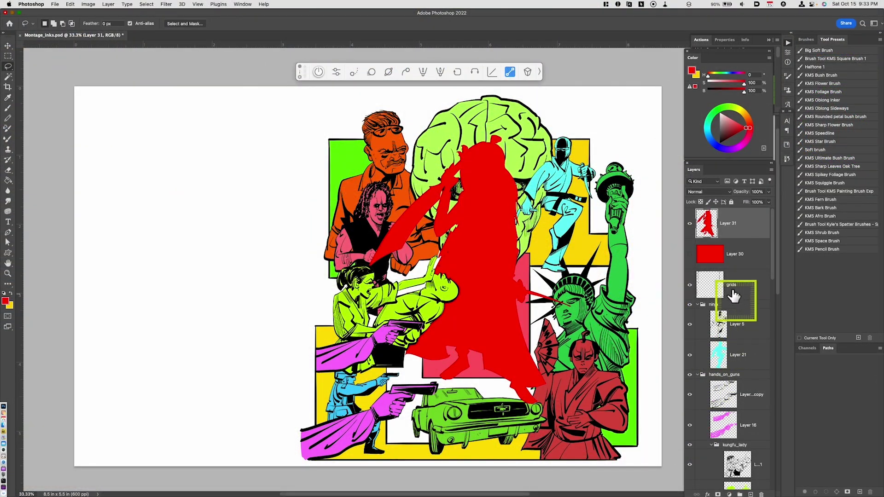
super+click(706, 223)
click(701, 260)
shift+super+click(721, 269)
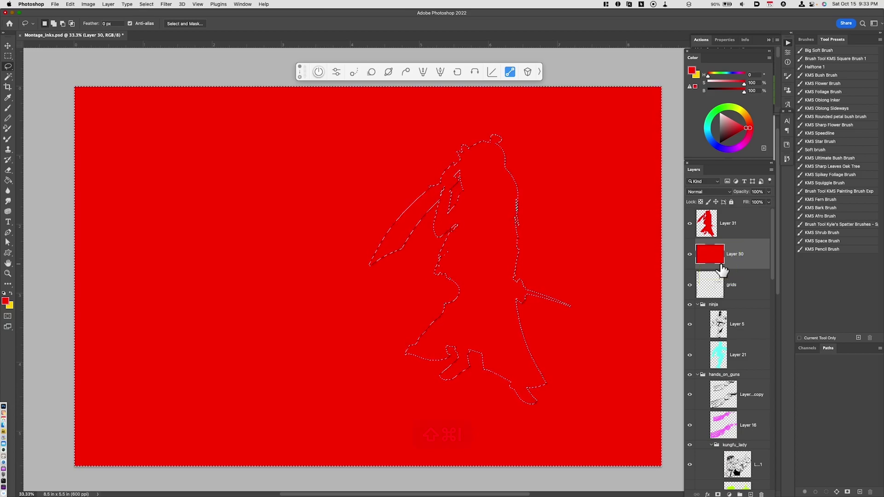
key(super+j)
click(709, 192)
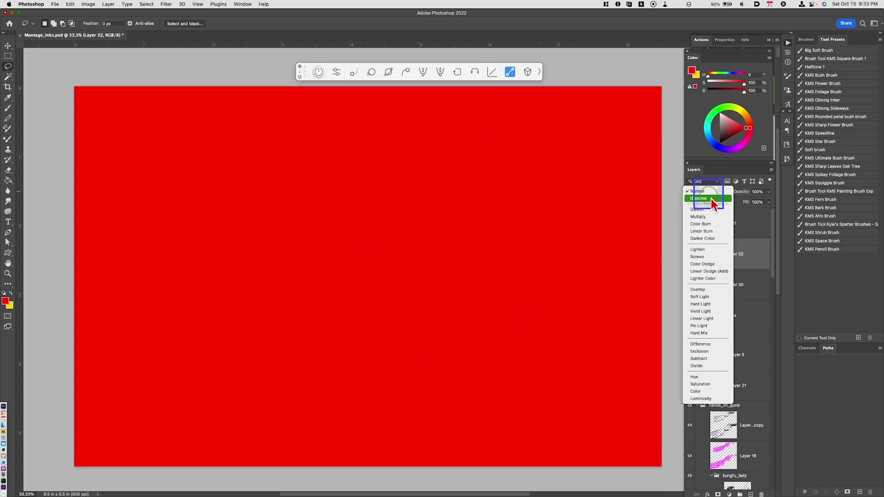
click(704, 378)
click(690, 284)
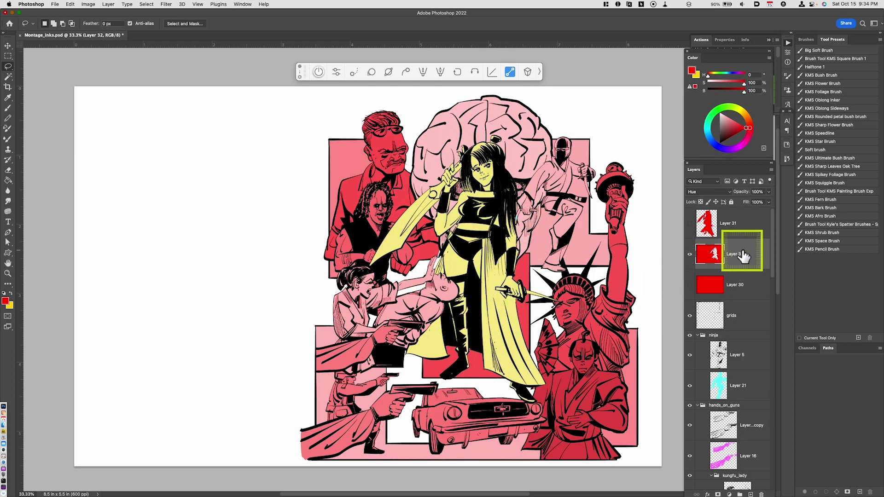
Tint Layer 32 green with Hue/Saturation and briefly check the red silhouette Layer 31.
key(super+u)
drag(629, 371, 649, 373)
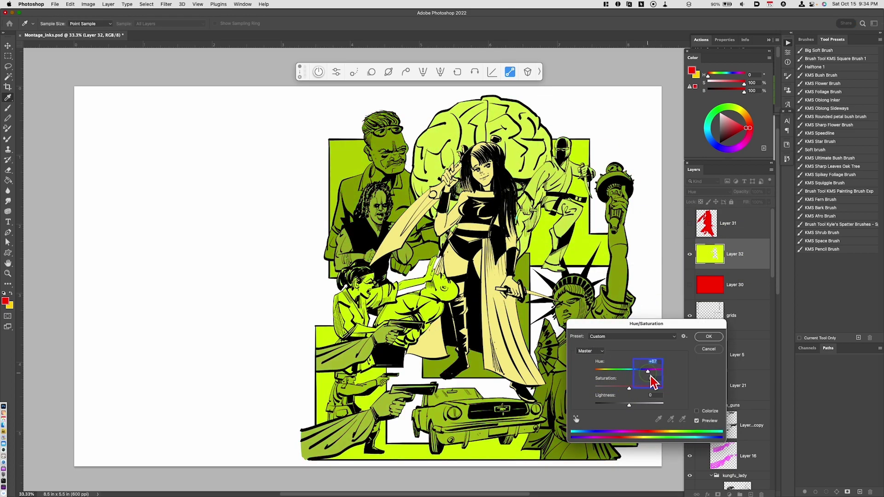
click(709, 337)
key(l)
click(690, 223)
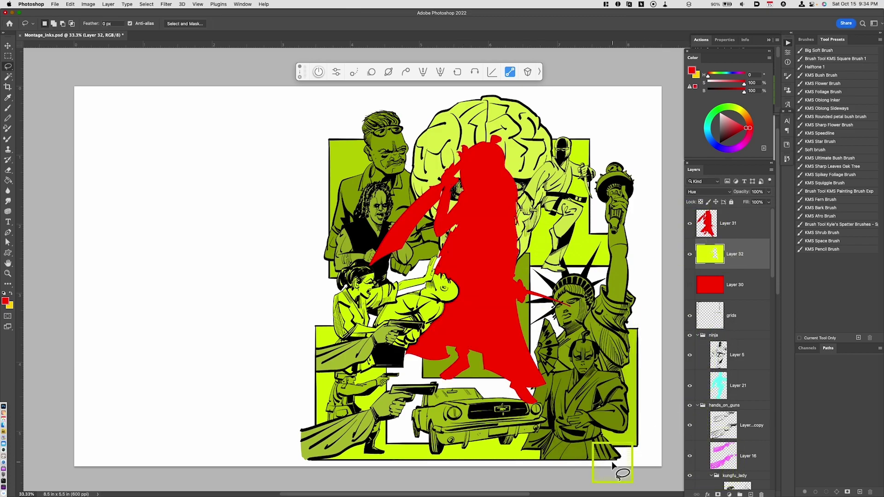
click(690, 223)
drag(773, 263, 775, 300)
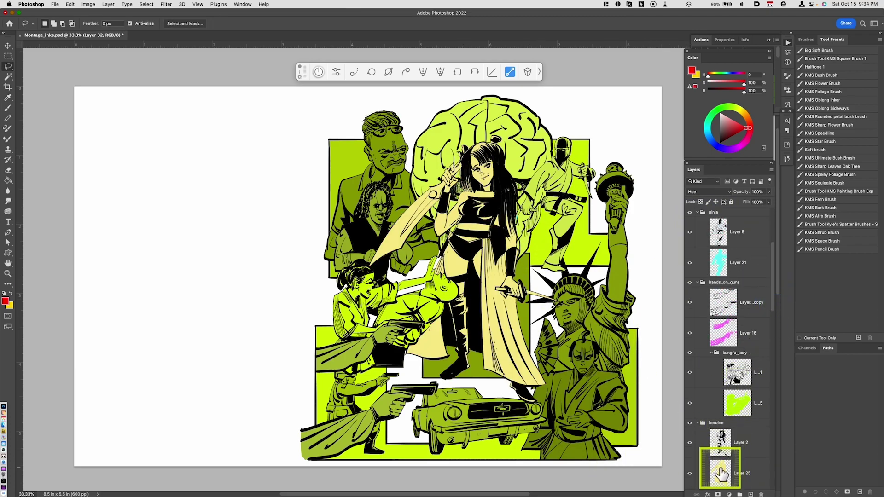
Recolour Layer 25's heroine purple with hue +180 and lightness +43, then hide Layer 32.
click(720, 467)
key(super+u)
drag(629, 371, 663, 372)
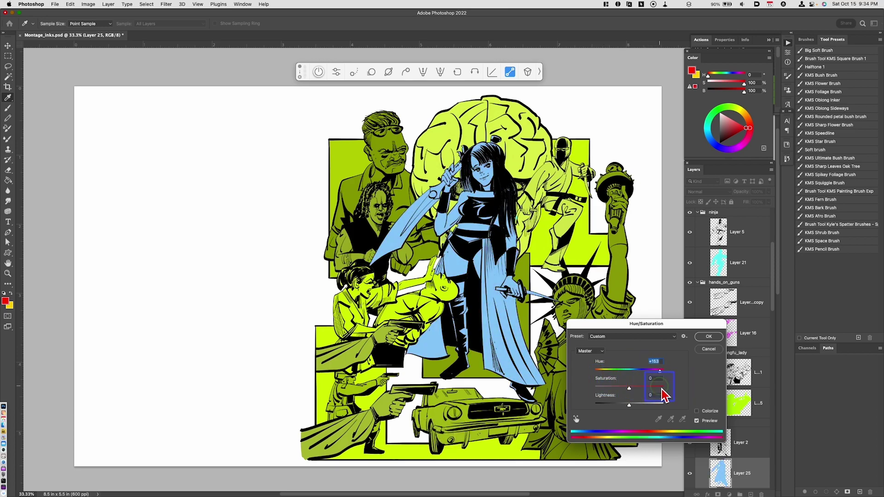
mouse_move(629, 404)
mouse_down()
mouse_move(645, 406)
mouse_move(607, 403)
mouse_up()
key(Return)
key(l)
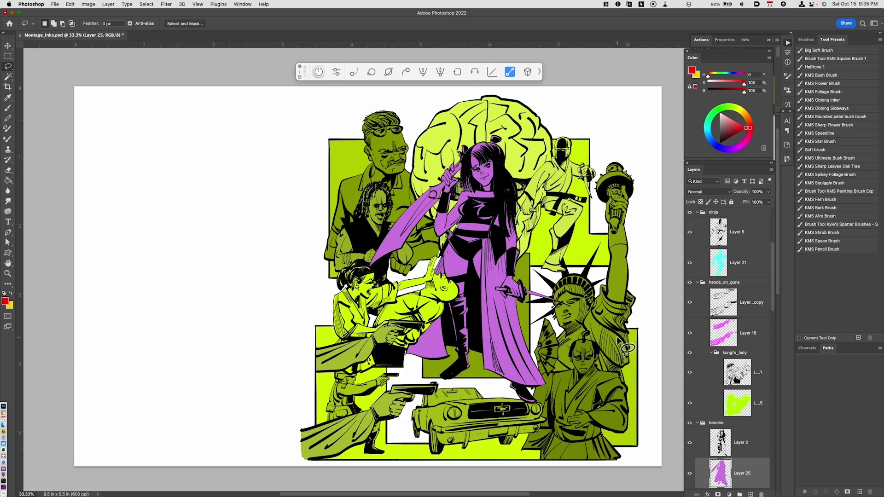
scroll(755, 258, up, 5)
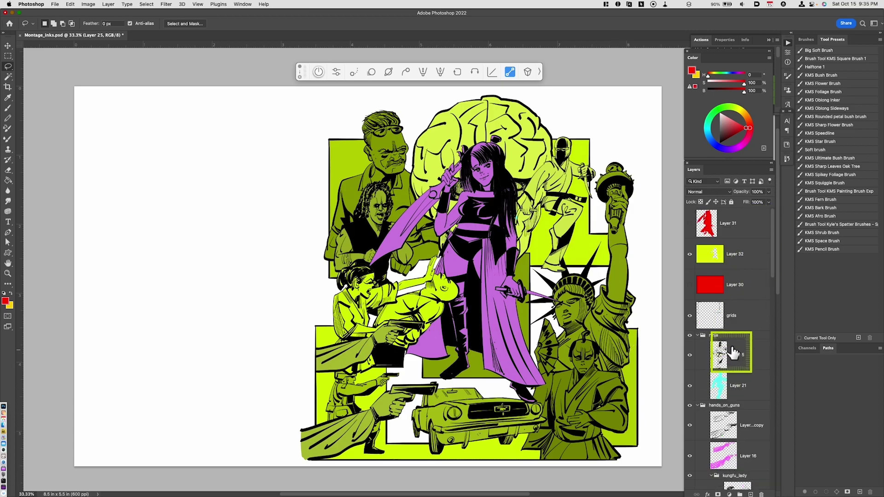
click(687, 305)
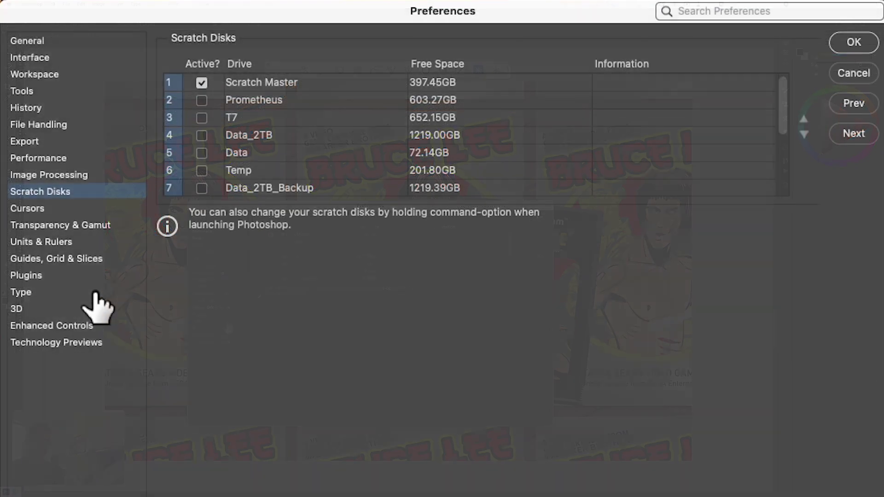
Switch to Technology Previews preferences, where all five options are unchecked.
click(91, 343)
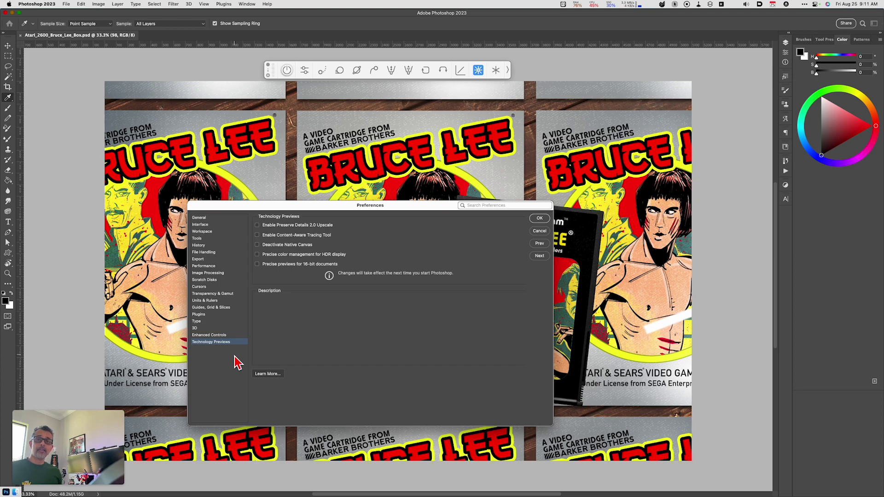
Go via History Log to the Tools preferences, with Overscroll on and 200 ms timing sensitivity.
click(202, 246)
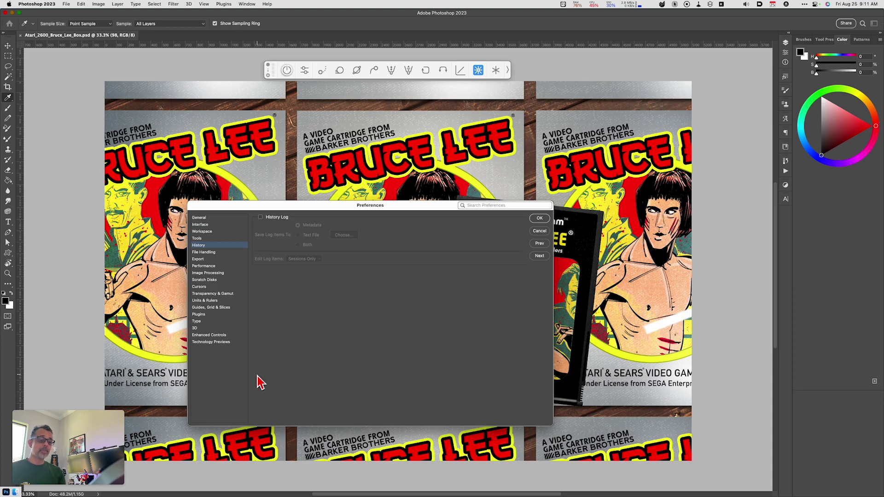
click(216, 239)
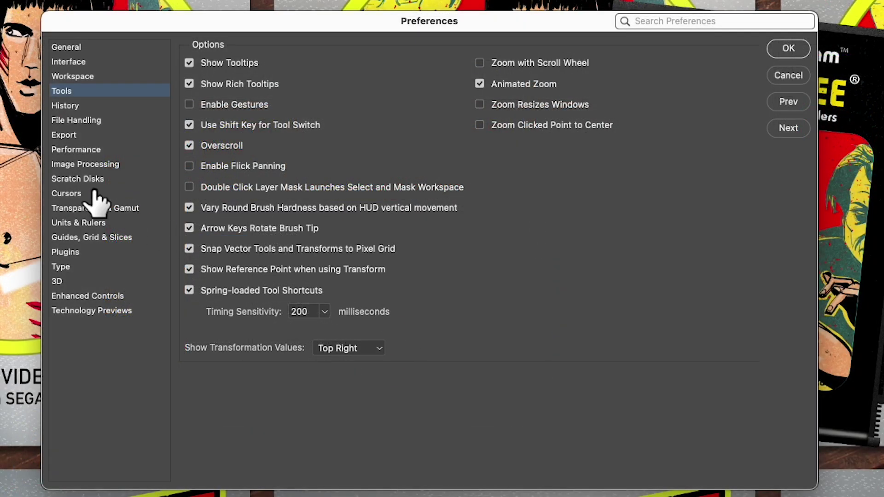
Show the Cursors preferences, with Normal Brush Tip and Show Crosshair in Brush Tip enabled.
click(95, 193)
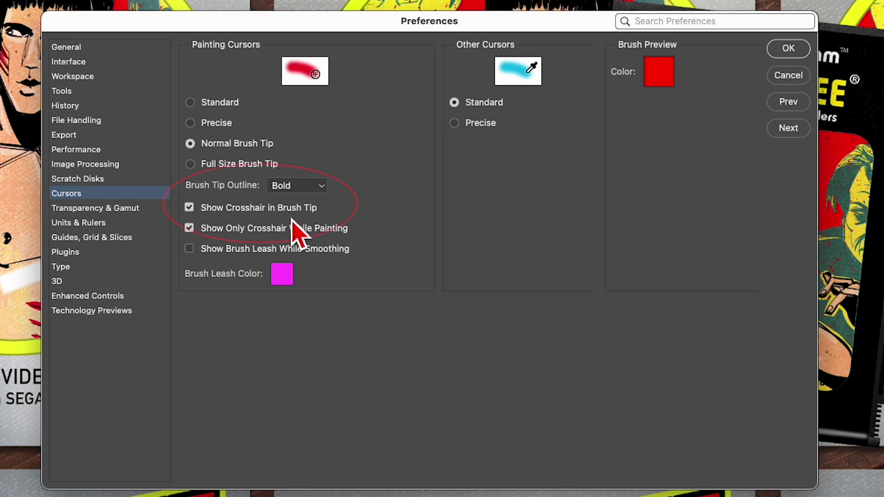